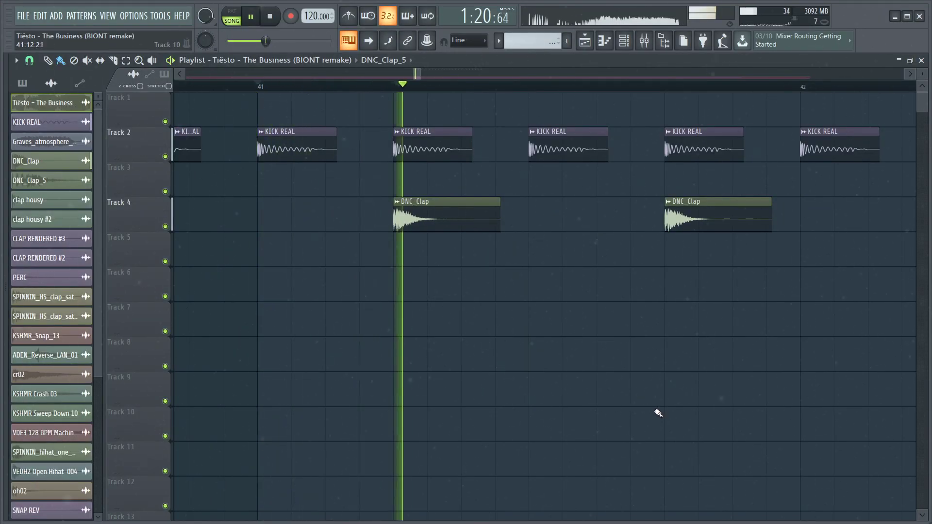
# Step: Audition the hi-hat layers by soloing Track 8's SPINNIN_hihat_one_shot_hot and Track 10's oh02, and restore all tracks after listening
pyautogui.press('space')
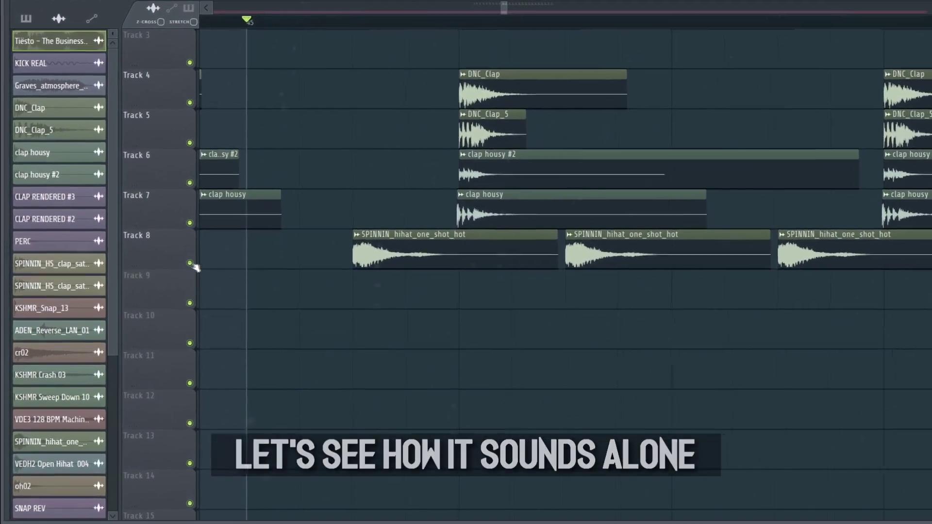
pyautogui.rightClick(191, 263)
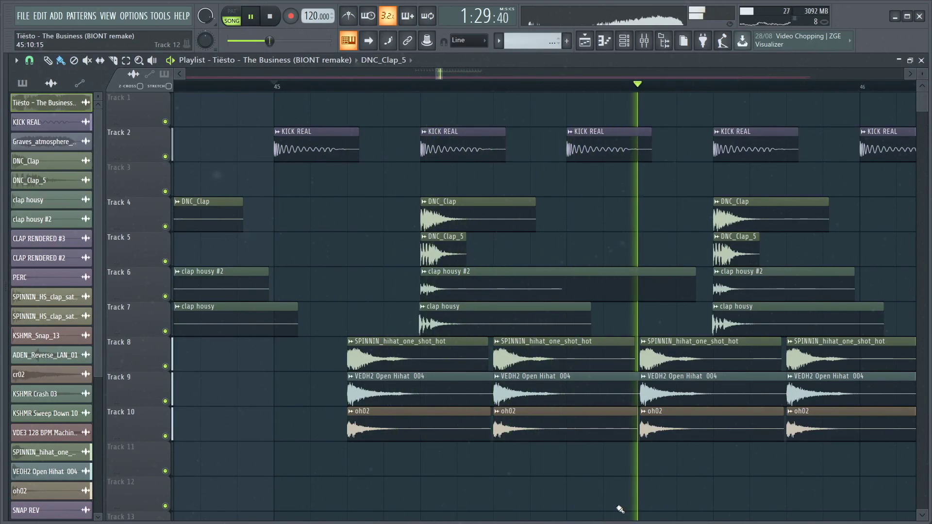
pyautogui.press('space')
pyautogui.scroll(2, 286, 310)
pyautogui.rightClick(165, 436)
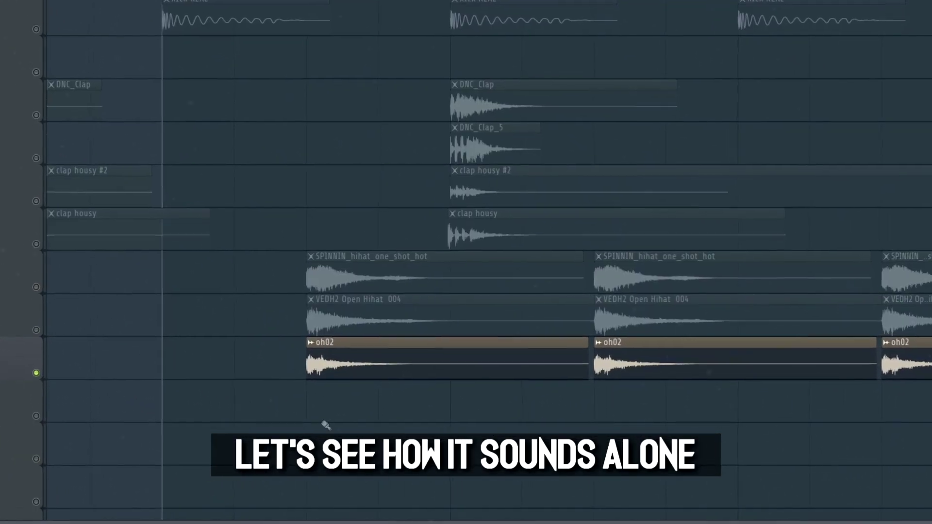
pyautogui.press('space')
pyautogui.press('space')
pyautogui.rightClick(36, 373)
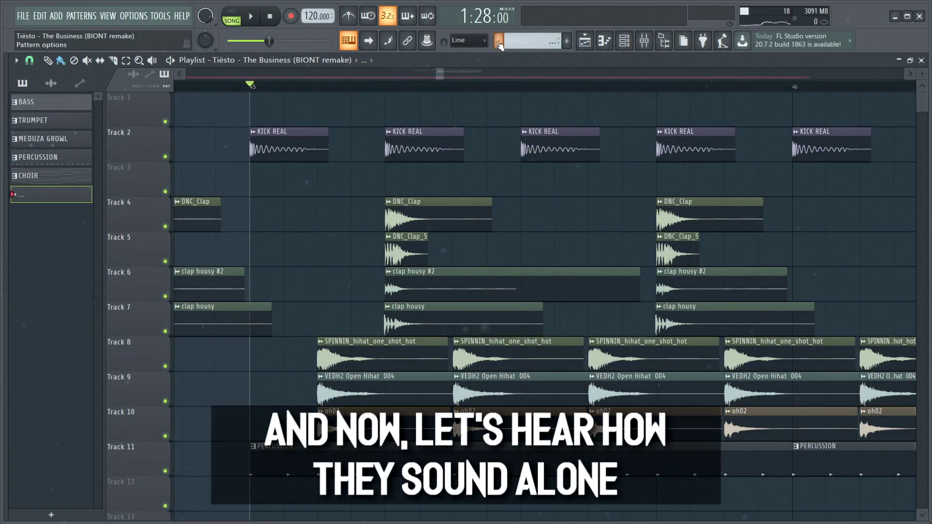
# Step: Select the PERCUSSION pattern in pattern mode, show its channels and solo the KSHMR..r_02_B channel
pyautogui.click(499, 41)
pyautogui.click(510, 87)
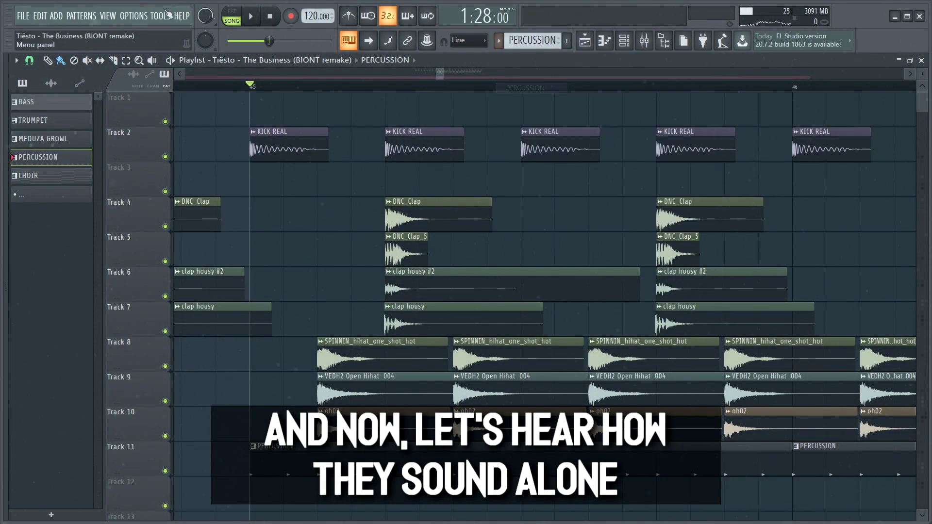
pyautogui.click(232, 16)
pyautogui.click(624, 40)
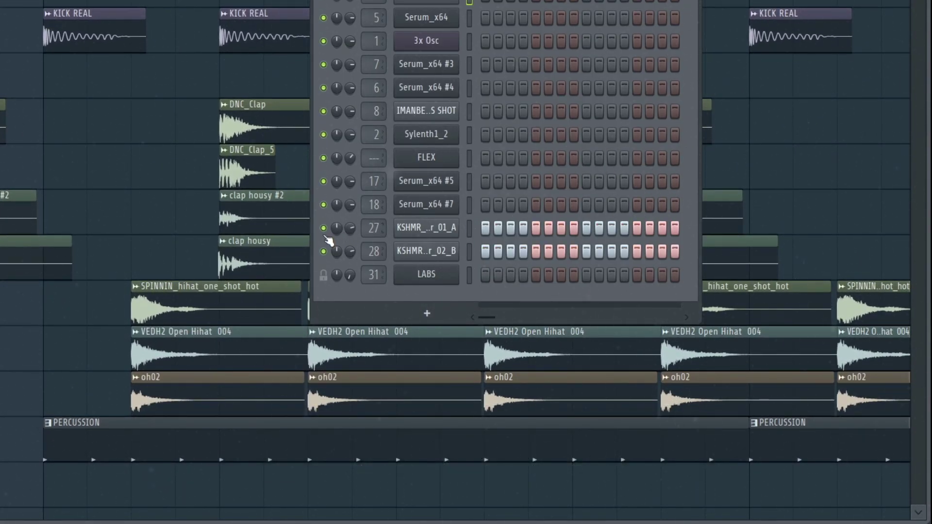
pyautogui.keyDown('ctrl'); pyautogui.click(323, 252); pyautogui.keyUp('ctrl')
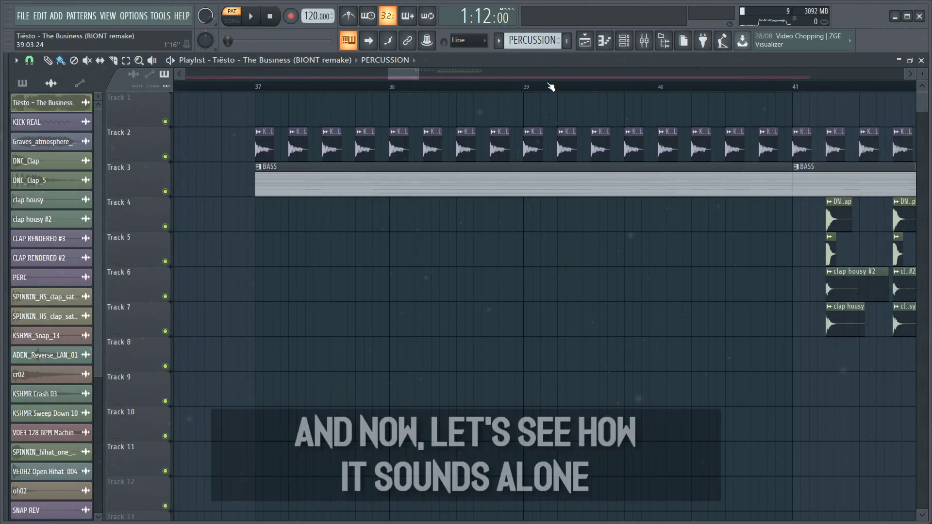
# Step: Select the BASS pattern, show its channels and play all the bassline layers together
pyautogui.click(498, 40)
pyautogui.click(520, 59)
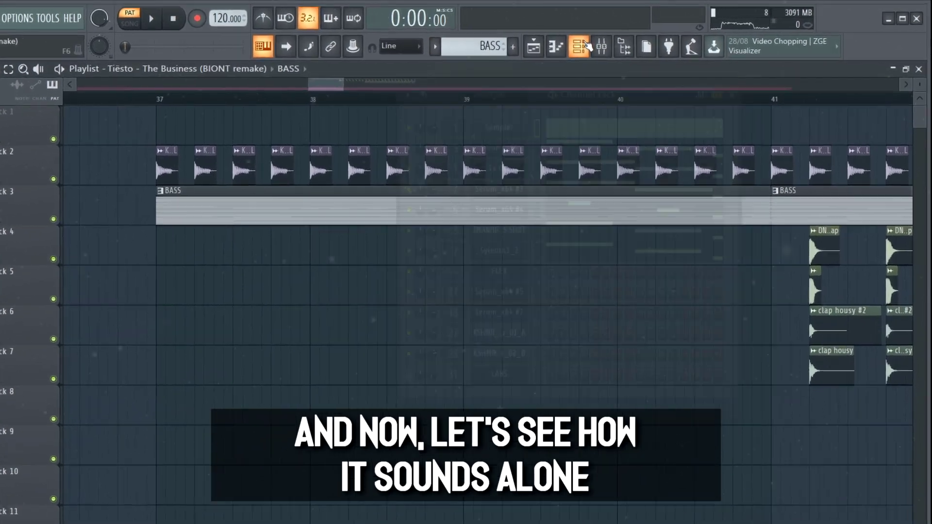
pyautogui.press('F6')
pyautogui.press('space')
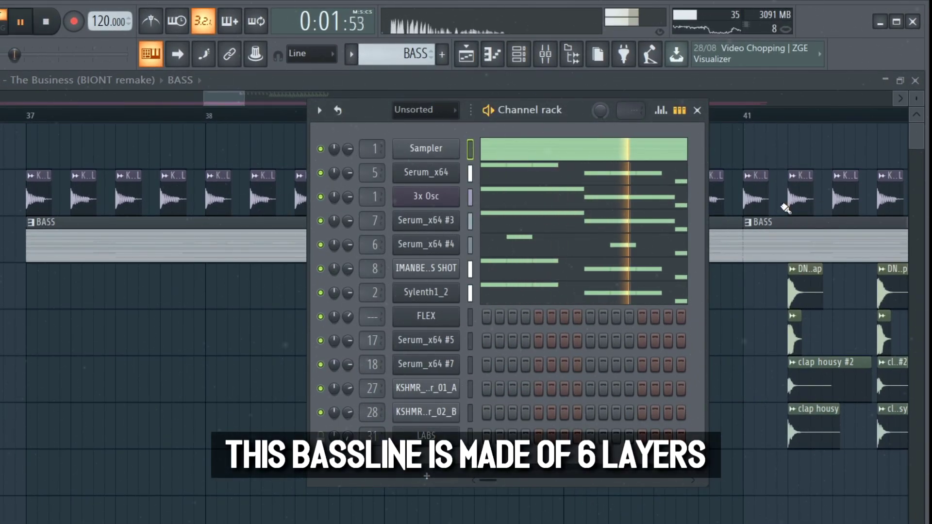
# Step: Solo and play the bassline layers Serum_x64, 3x Osc and Serum_x64 #3 one by one
pyautogui.keyDown('ctrl'); pyautogui.click(321, 173); pyautogui.keyUp('ctrl')
pyautogui.press('space')
pyautogui.press('space')
pyautogui.keyDown('ctrl'); pyautogui.click(321, 197); pyautogui.keyUp('ctrl')
pyautogui.press('space')
pyautogui.keyDown('ctrl'); pyautogui.click(321, 221); pyautogui.keyUp('ctrl')
pyautogui.press('space')
# Step: Audition the remaining bassline layers in solo, from Serum_x64 #4 through IMANBE..S SHOT to Sylenth1_2
pyautogui.keyDown('ctrl'); pyautogui.click(320, 245); pyautogui.keyUp('ctrl')
pyautogui.press('space')
pyautogui.press('space')
pyautogui.press('space')
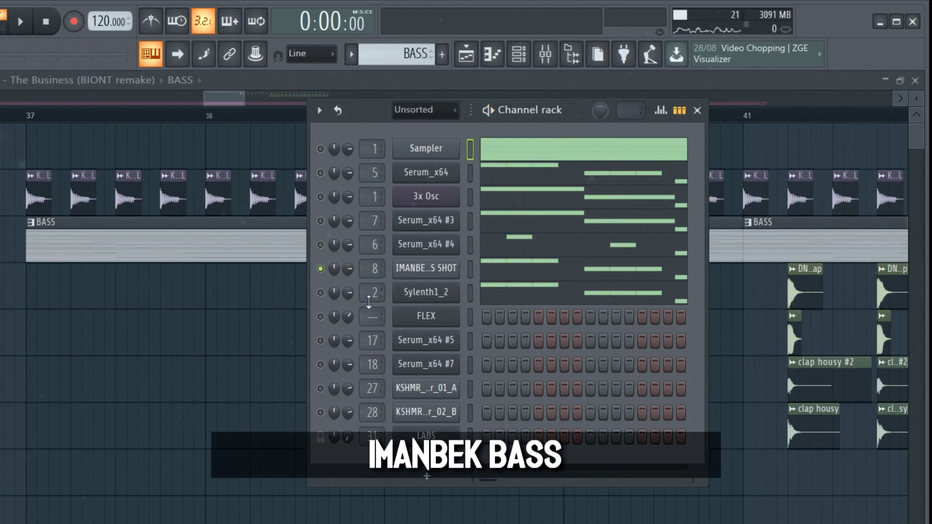
pyautogui.keyDown('ctrl'); pyautogui.click(320, 292); pyautogui.keyUp('ctrl')
pyautogui.press('space')
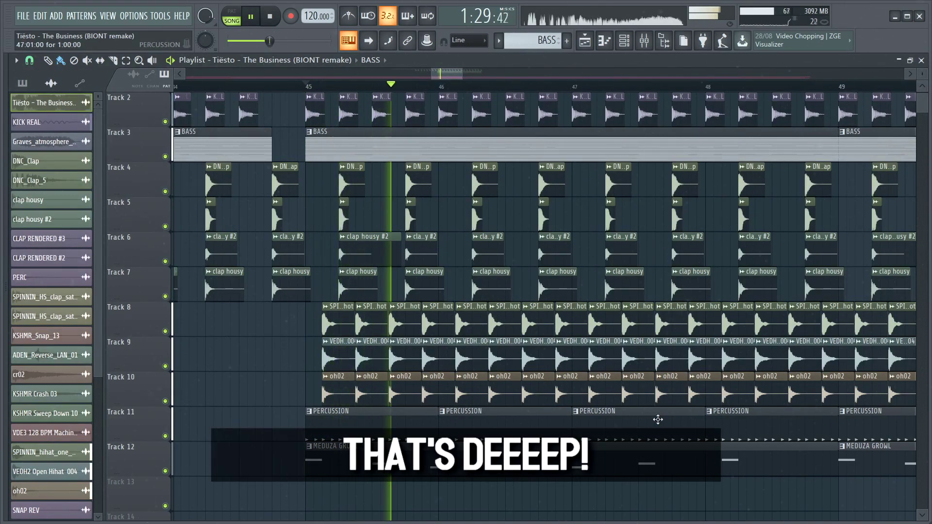
# Step: Select the MEDUZA GROWL pattern in pattern mode, show its channels and play it on its own
pyautogui.click(240, 12)
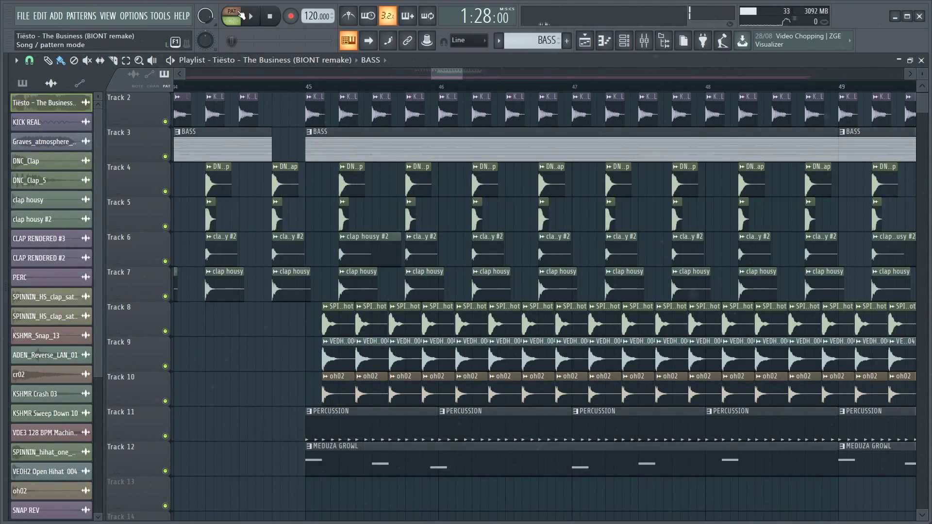
pyautogui.click(499, 42)
pyautogui.click(531, 77)
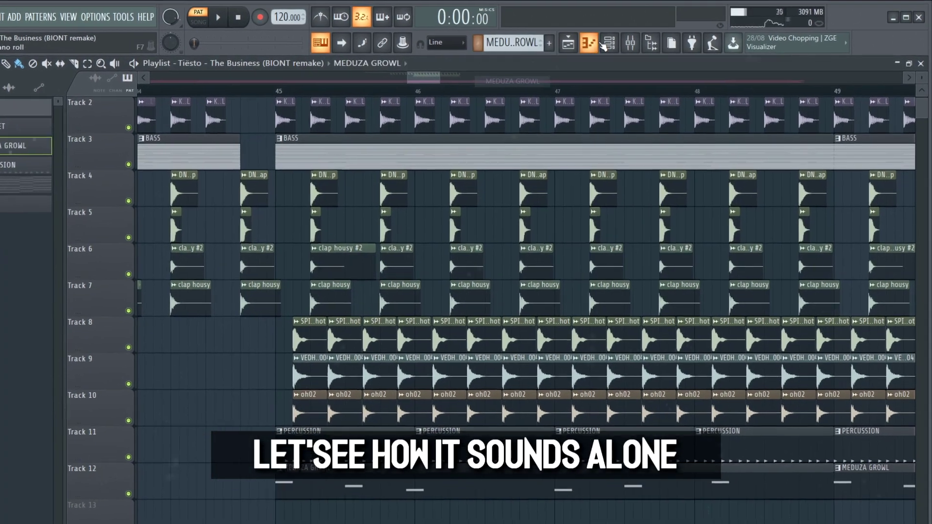
pyautogui.press('F6')
pyautogui.press('space')
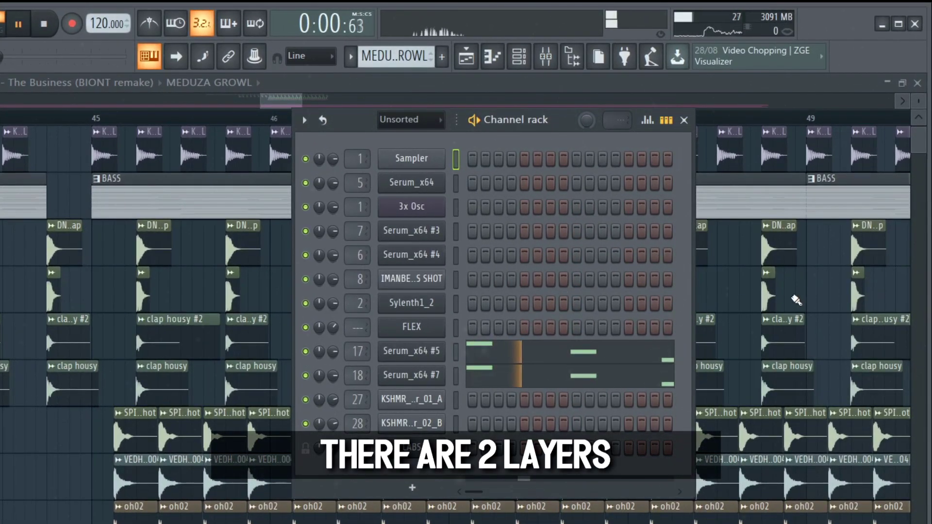
# Step: Stop the pattern and audition the growl's Serum_x64 #7 layer
pyautogui.press('space')
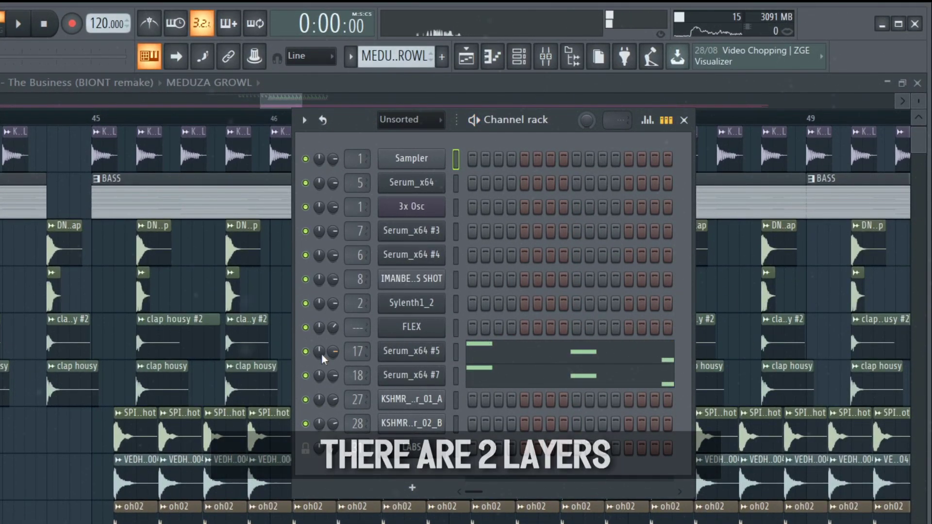
pyautogui.click(306, 376)
pyautogui.press('space')
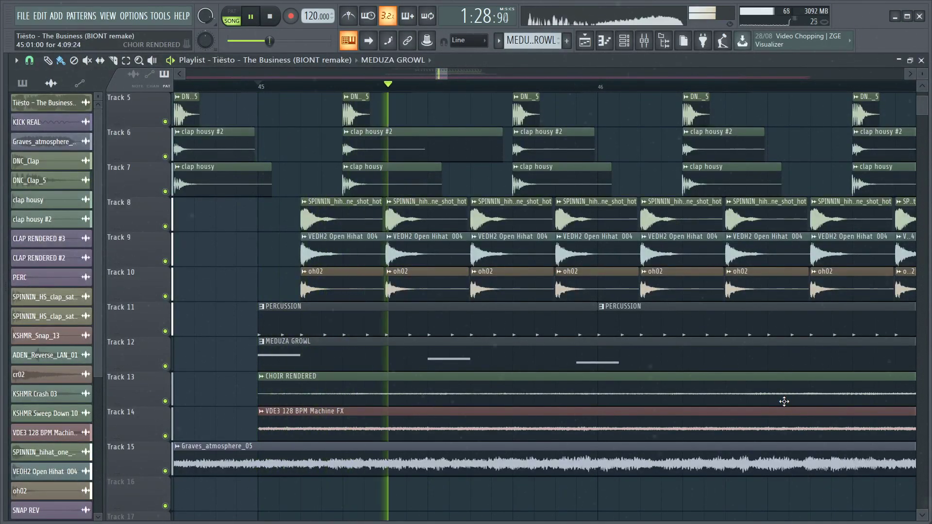
# Step: Stop the song and play Track 13's CHOIR RENDERED clip in solo
pyautogui.press('space')
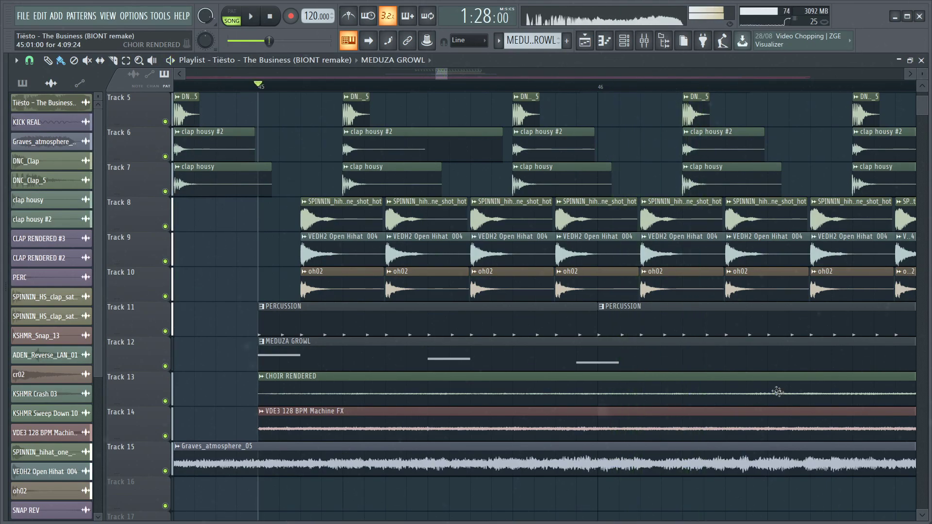
pyautogui.scroll(-2, 575, 334)
pyautogui.keyDown('ctrl'); pyautogui.click(163, 330); pyautogui.keyUp('ctrl')
pyautogui.press('space')
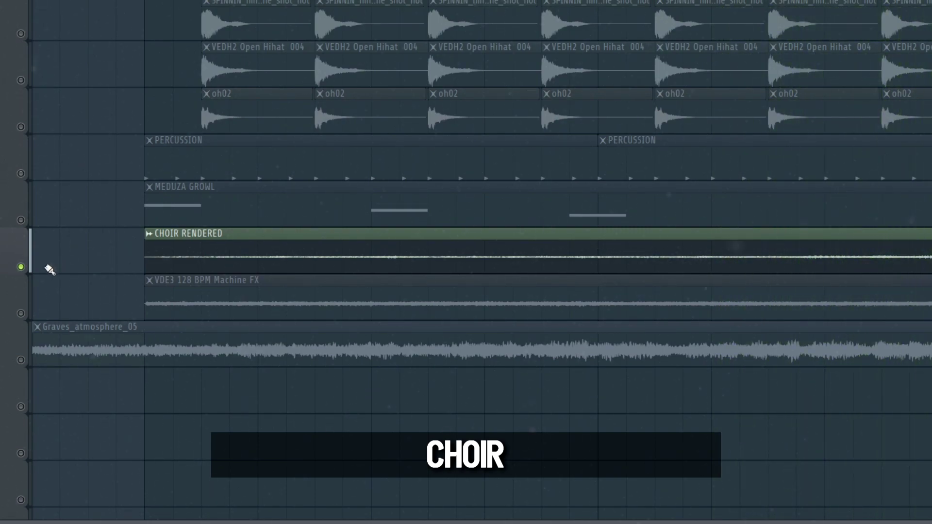
# Step: Audition Track 14's VDE3 128 BPM Machine FX and Track 15's Graves_atmosphere_05 in solo
pyautogui.keyDown('ctrl'); pyautogui.click(21, 313); pyautogui.keyUp('ctrl')
pyautogui.press('space')
pyautogui.press('space')
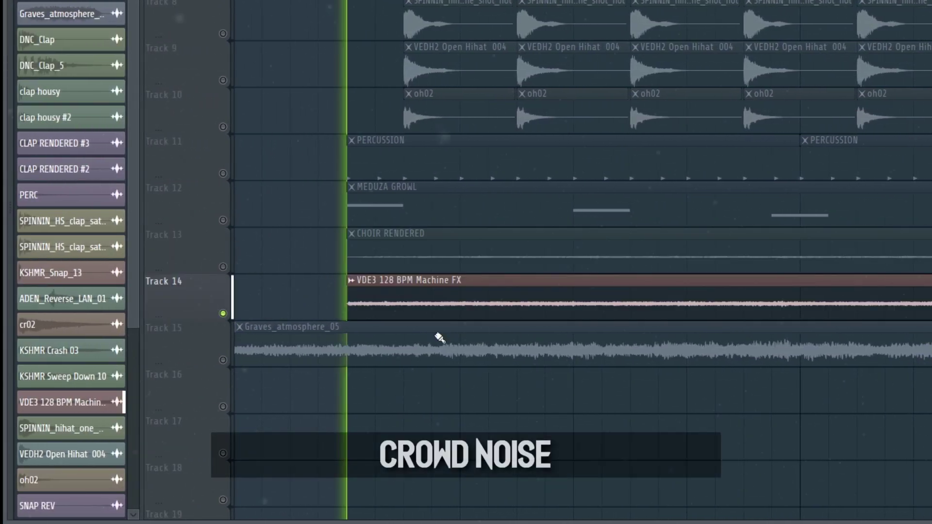
pyautogui.keyDown('ctrl'); pyautogui.click(223, 360); pyautogui.keyUp('ctrl')
pyautogui.press('space')
pyautogui.press('space')
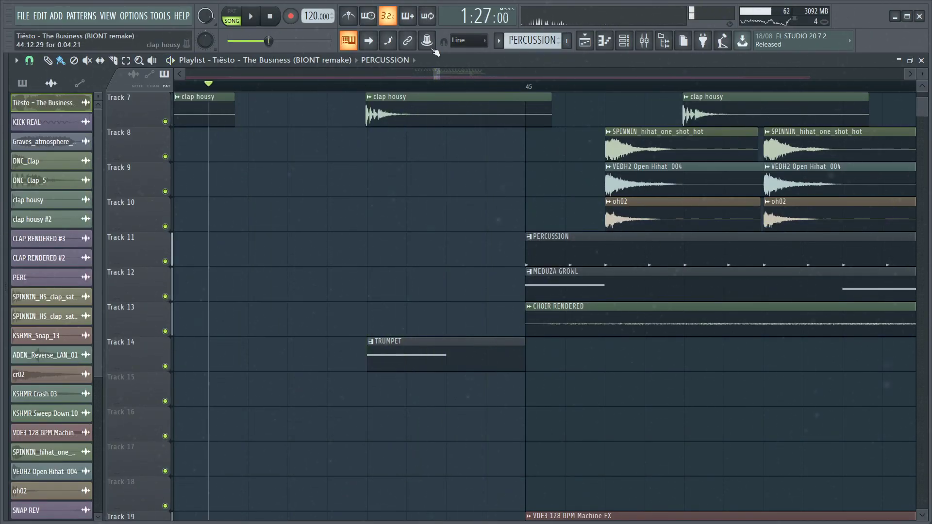
# Step: Select the TRUMPET pattern in pattern mode, show its channels and play it alone
pyautogui.press('l')
pyautogui.click(499, 40)
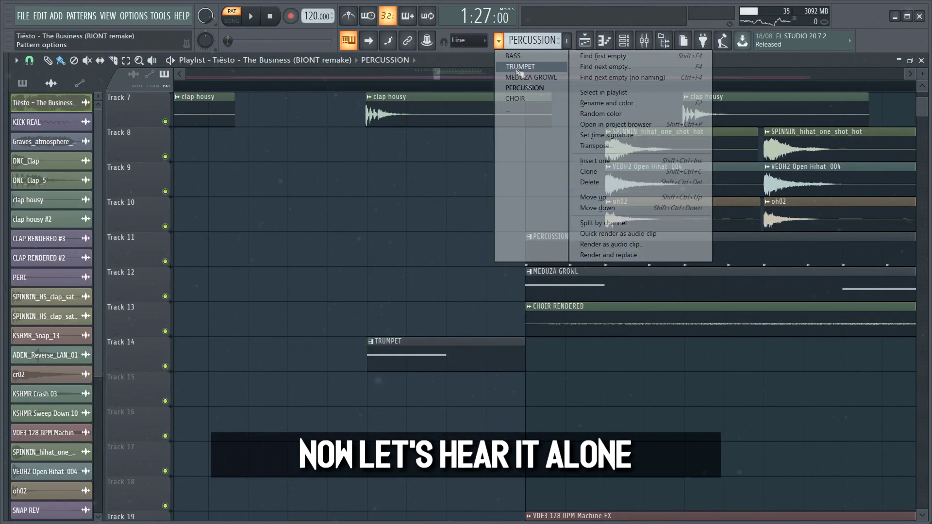
pyautogui.click(517, 67)
pyautogui.press('F6')
pyautogui.press('space')
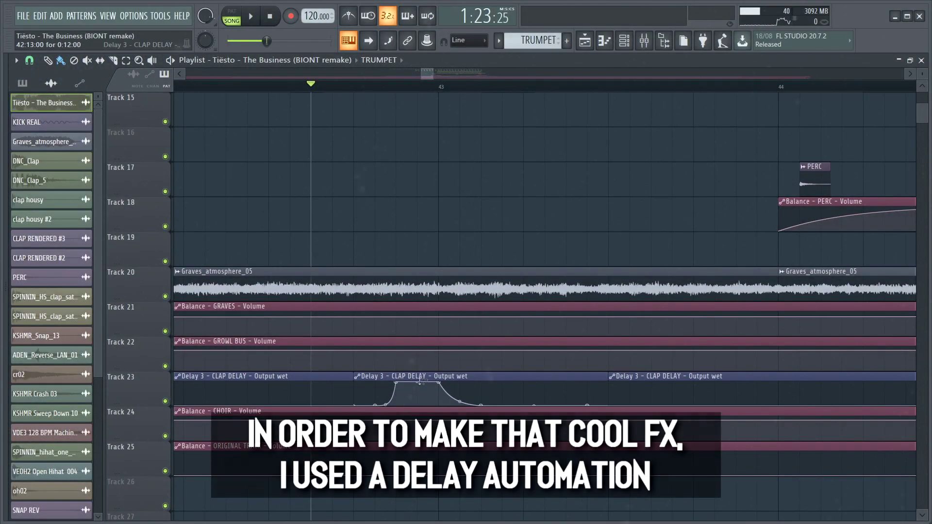
# Step: Play the section before bar 43 to hear the CLAP DELAY output automation on the rendered claps
pyautogui.scroll(2, 431, 219)
pyautogui.press('space')
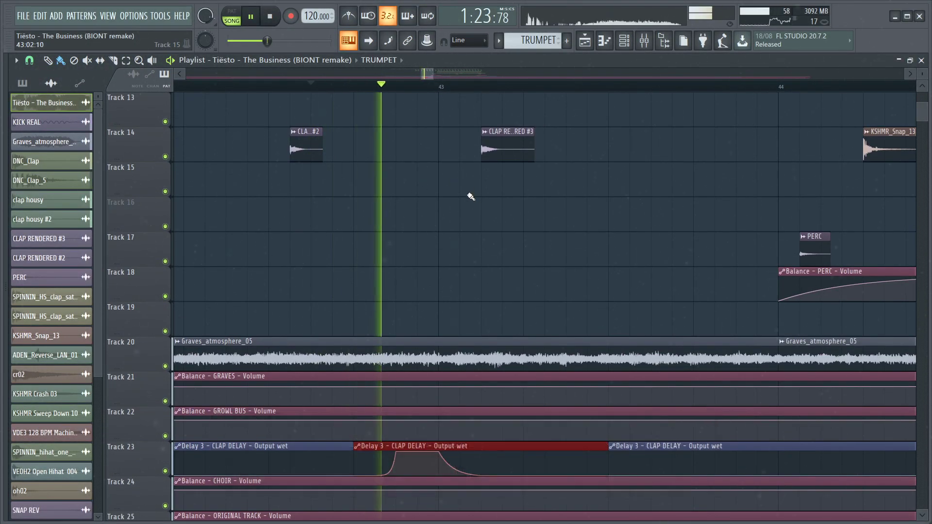
pyautogui.hscroll(6, 549, 228)
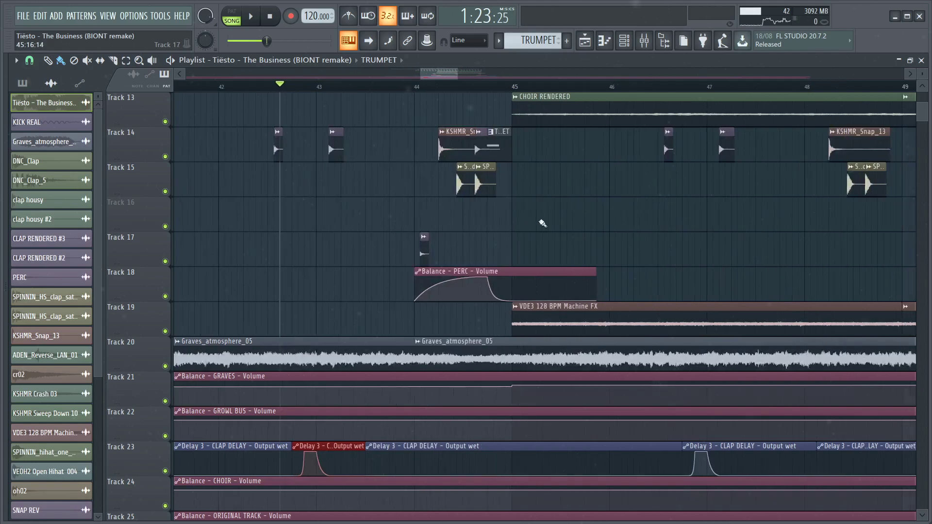
pyautogui.scroll(2, 340, 145)
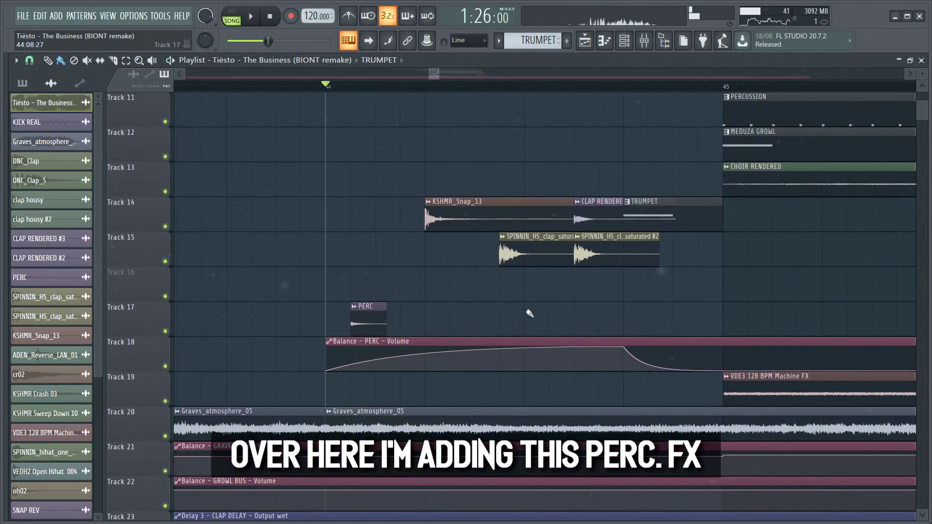
# Step: Play Track 17's PERC clip with its Track 18 volume automation in isolation, and restore all tracks
pyautogui.keyDown('ctrl'); pyautogui.click(165, 331); pyautogui.keyUp('ctrl')
pyautogui.click(165, 366)
pyautogui.press('space')
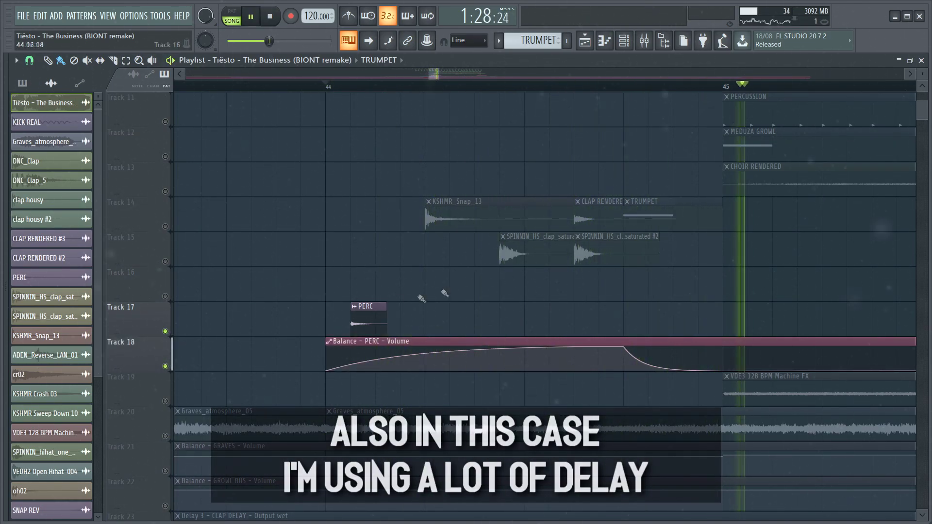
pyautogui.press('space')
pyautogui.keyDown('ctrl'); pyautogui.click(165, 331); pyautogui.keyUp('ctrl')
# Step: Play the claps and snaps of bar 44 together with the full arrangement
pyautogui.scroll(2, 587, 262)
pyautogui.hscroll(2, 327, 225)
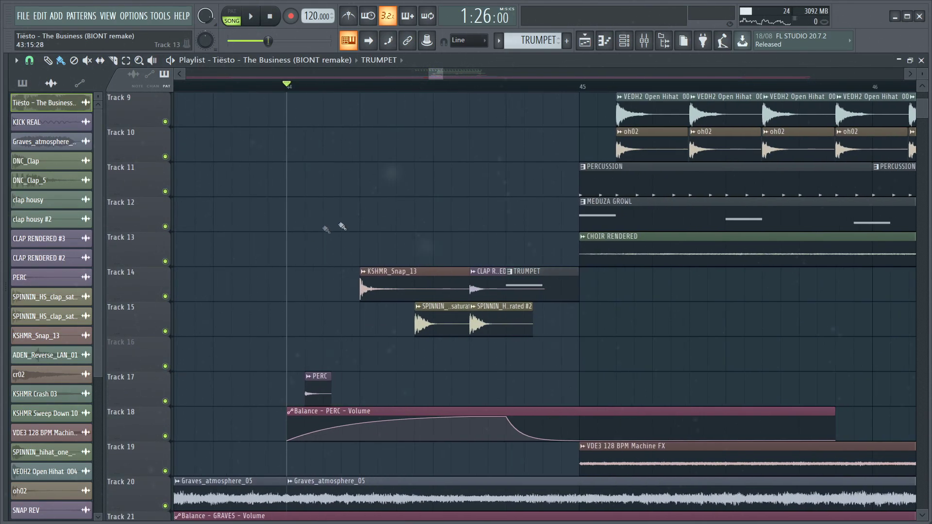
pyautogui.scroll(4, 561, 348)
pyautogui.press('space')
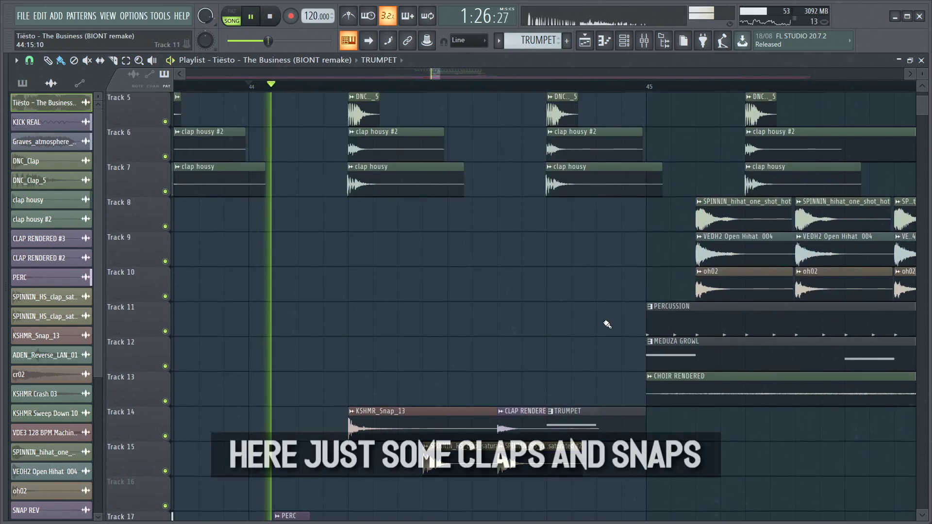
pyautogui.scroll(-2, 607, 310)
pyautogui.press('space')
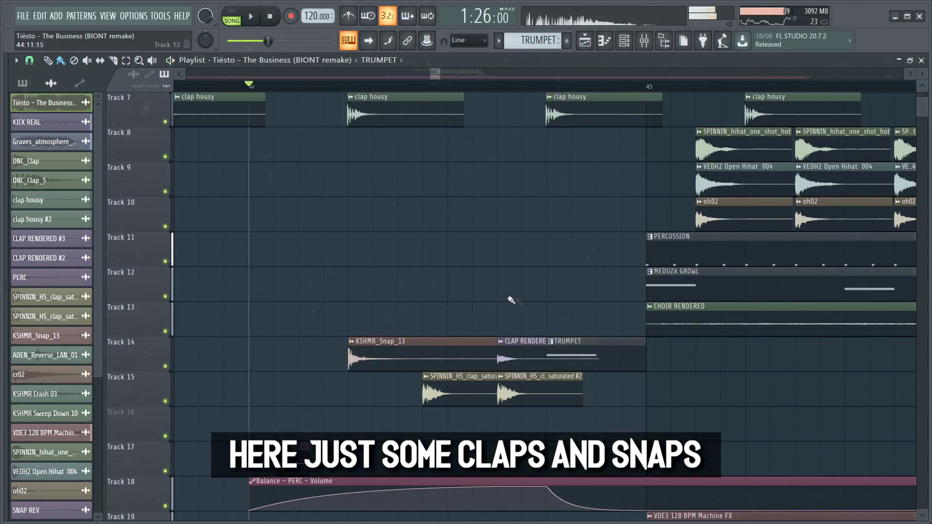
# Step: Solo Track 14 and play it from the KSHMR_Snap_13 clip
pyautogui.scroll(-1, 605, 297)
pyautogui.keyDown('ctrl'); pyautogui.scroll(2, 372, 169); pyautogui.keyUp('ctrl')
pyautogui.scroll(-1, 291, 233)
pyautogui.rightClick(165, 296)
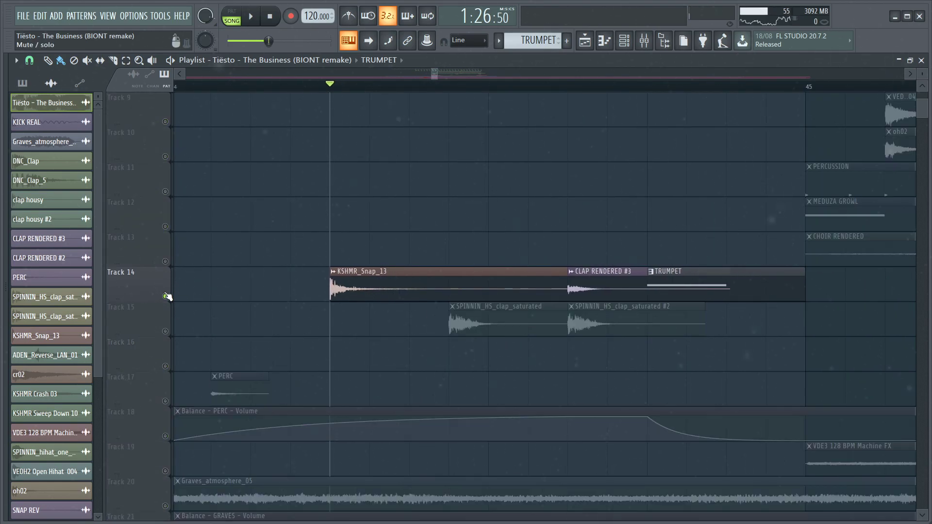
pyautogui.press('space')
# Step: Audition Track 15's SPINNIN_HS_clap_saturated claps in solo, followed by Track 14's CLAP RENDERED #3 clip
pyautogui.rightClick(165, 331)
pyautogui.press('space')
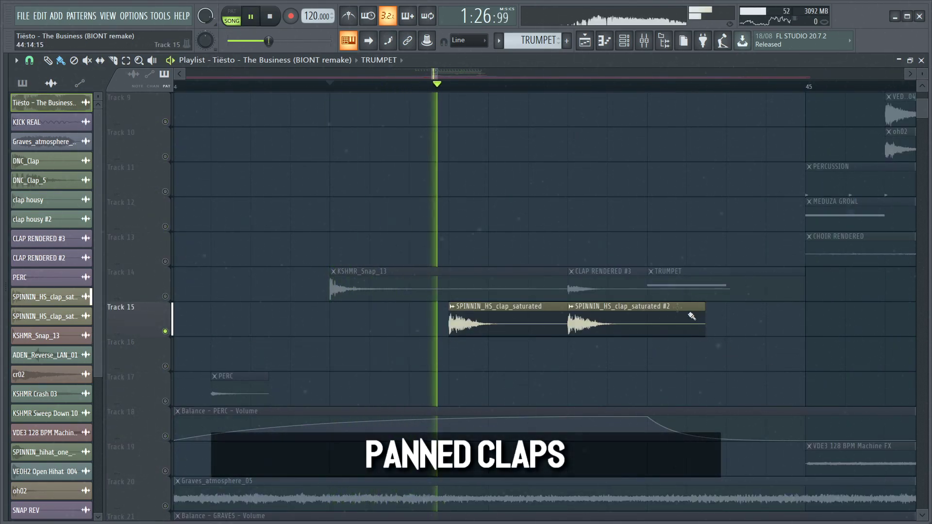
pyautogui.press('space')
pyautogui.rightClick(165, 297)
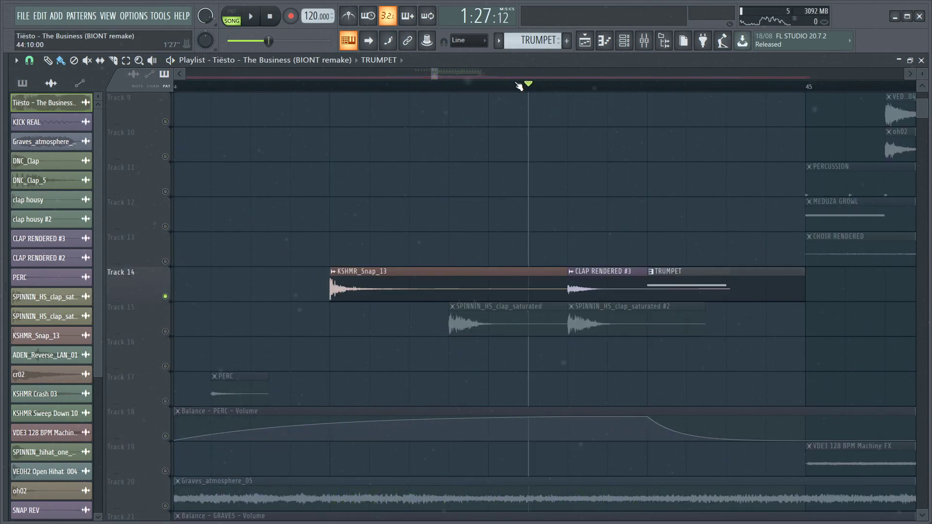
pyautogui.press('space')
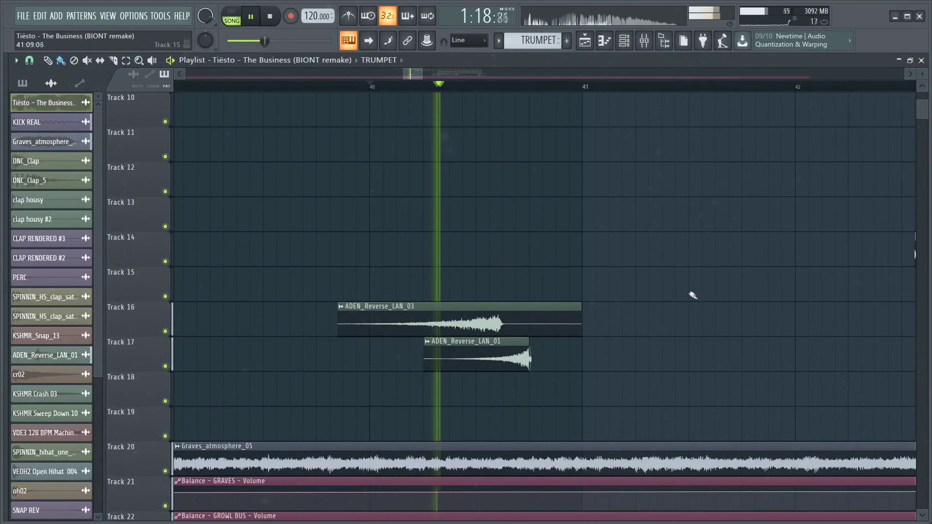
# Step: Audition Track 16's ADEN_Reverse_LAN_03 clip and Track 17's ADEN_Reverse_LAN_01 clip in solo, and restore all tracks
pyautogui.scroll(-2, 692, 298)
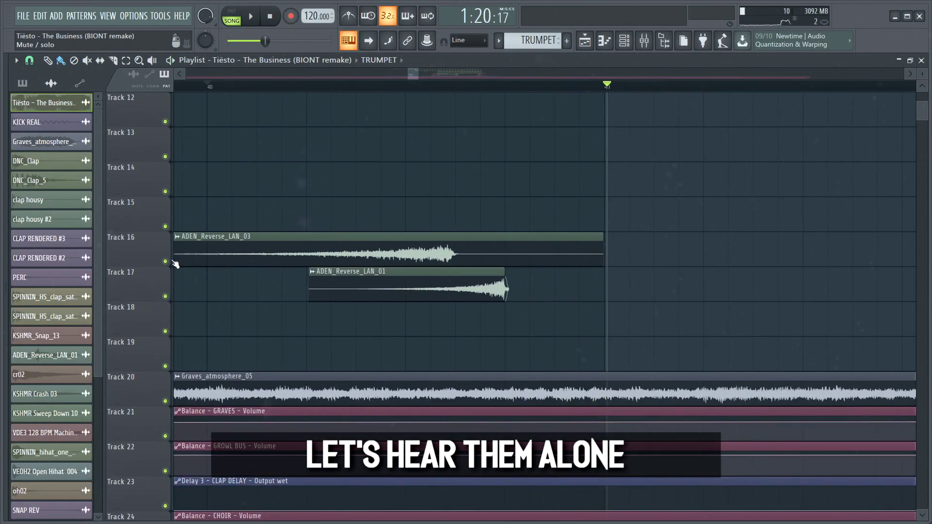
pyautogui.keyDown('ctrl'); pyautogui.click(166, 261); pyautogui.keyUp('ctrl')
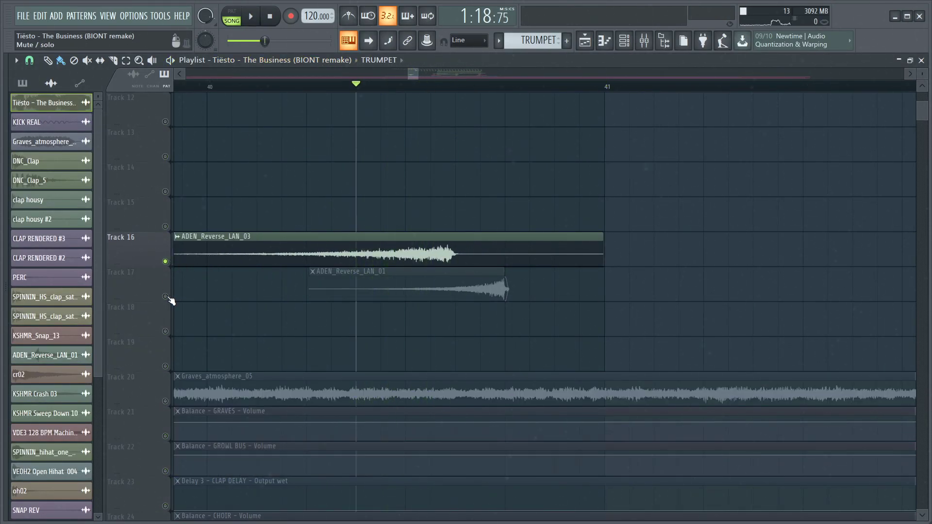
pyautogui.keyDown('ctrl'); pyautogui.click(165, 296); pyautogui.keyUp('ctrl')
pyautogui.press('space')
pyautogui.scroll(-2, 196, 302)
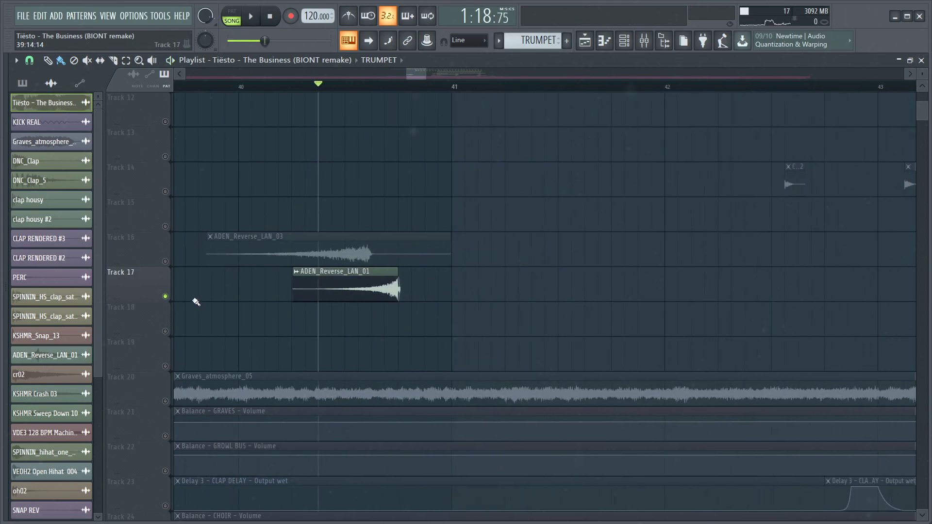
pyautogui.keyDown('ctrl'); pyautogui.click(166, 296); pyautogui.keyUp('ctrl')
# Step: Play the crash and sweep-down clips on Tracks 14 to 16 from bar 45 with the full arrangement
pyautogui.hscroll(3, 540, 175)
pyautogui.scroll(5, 395, 141)
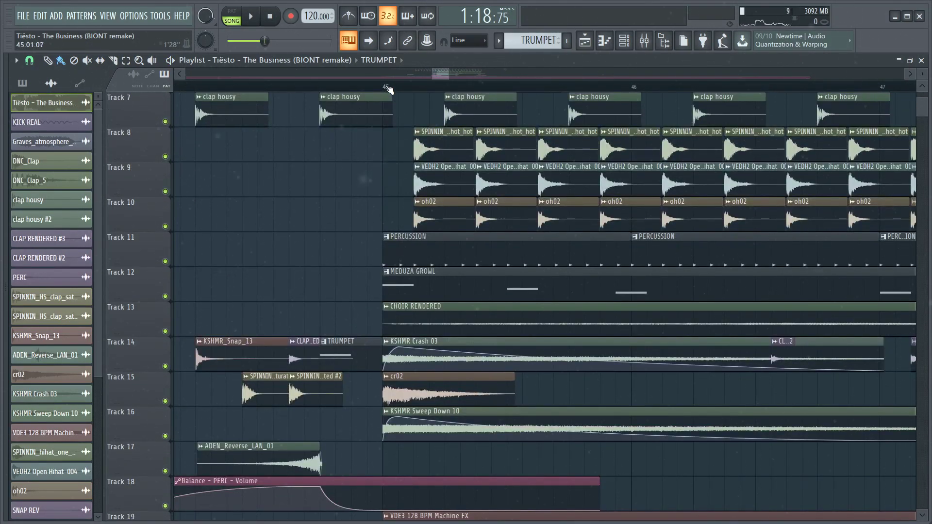
pyautogui.scroll(2, 437, 145)
pyautogui.scroll(-4, 500, 222)
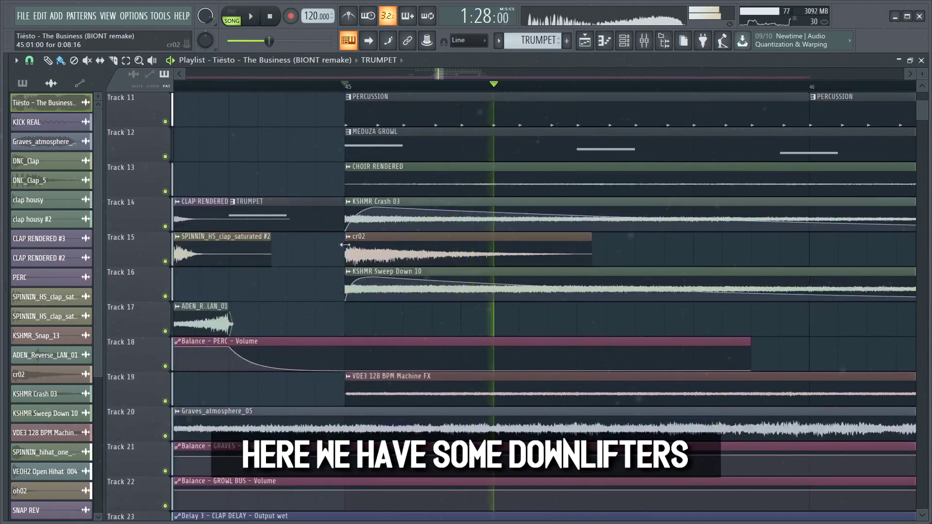
# Step: Isolate Tracks 14, 15 and 16 together and play their downlifter clips from bar 45
pyautogui.scroll(2, 340, 226)
pyautogui.keyDown('ctrl'); pyautogui.click(166, 226); pyautogui.keyUp('ctrl')
pyautogui.keyDown('ctrl'); pyautogui.click(166, 261); pyautogui.keyUp('ctrl')
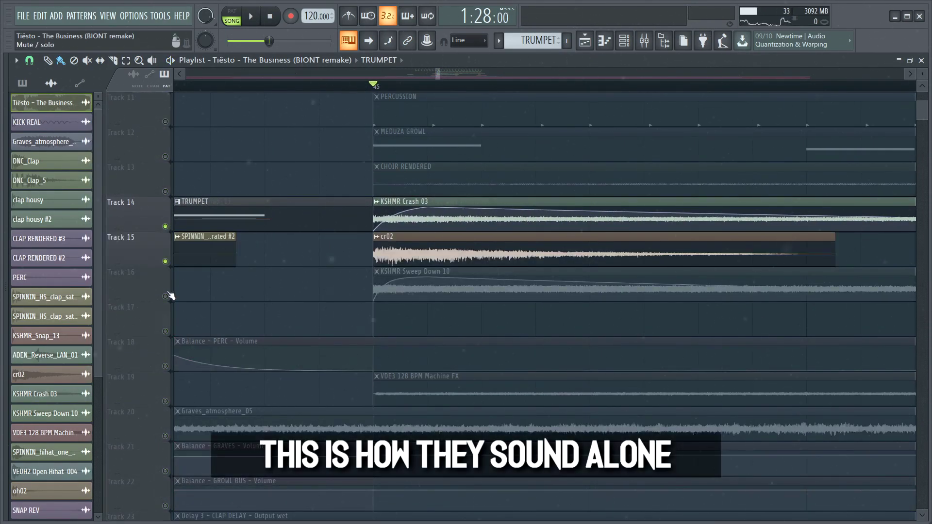
pyautogui.keyDown('ctrl'); pyautogui.click(165, 296); pyautogui.keyUp('ctrl')
pyautogui.press('space')
# Step: Solo Track 14 and play its KSHMR Crash 03 clip from bar 45
pyautogui.keyDown('ctrl'); pyautogui.click(166, 227); pyautogui.keyUp('ctrl')
pyautogui.press('space')
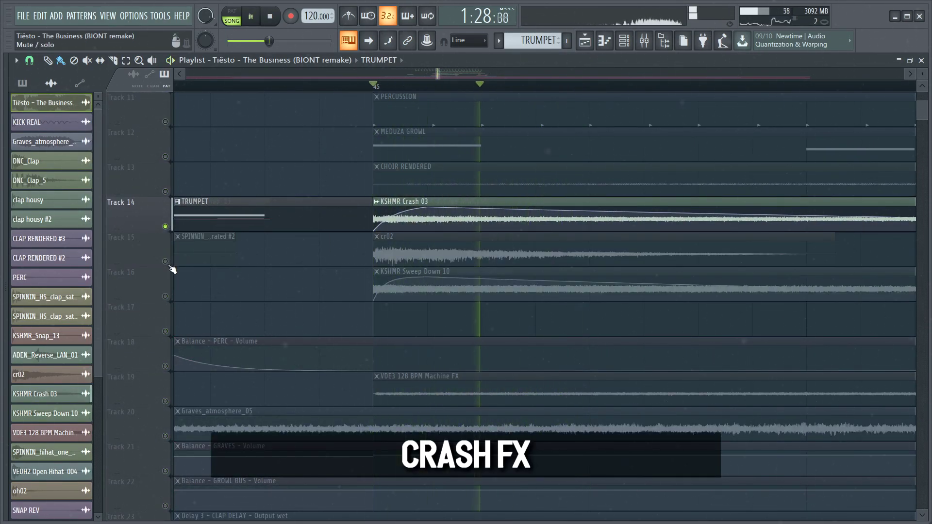
pyautogui.press('space')
# Step: Audition Track 15's cr02 clip and Track 16's KSHMR Sweep Down 10 clip in solo, and restore all tracks
pyautogui.keyDown('ctrl'); pyautogui.click(166, 261); pyautogui.keyUp('ctrl')
pyautogui.keyDown('ctrl'); pyautogui.click(166, 296); pyautogui.keyUp('ctrl')
pyautogui.keyDown('ctrl'); pyautogui.click(165, 296); pyautogui.keyUp('ctrl')
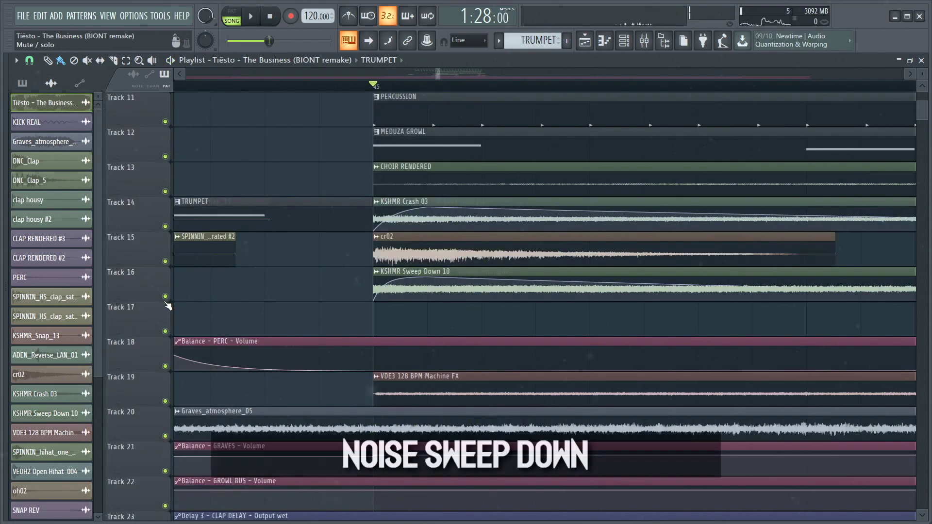